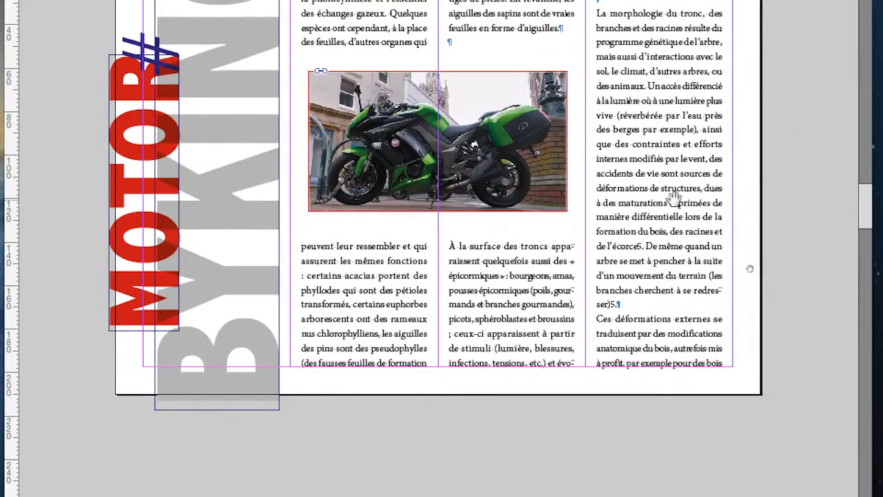
Step: Float the Pages panel over the document windows and enlarge it to show the page thumbnails
{"action": "left_click_drag", "start_coordinate": [673, 197], "coordinate": [673, 199]}
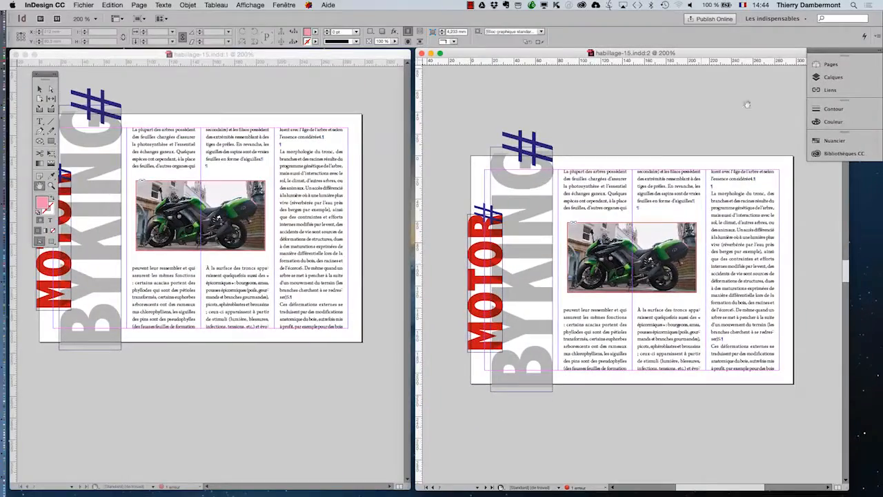
{"action": "left_click", "coordinate": [828, 64]}
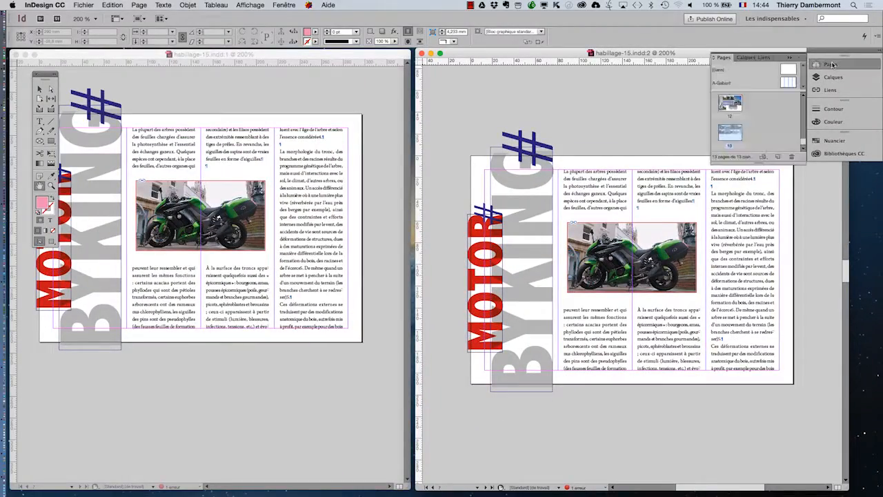
{"action": "left_click_drag", "start_coordinate": [711, 60], "coordinate": [316, 95]}
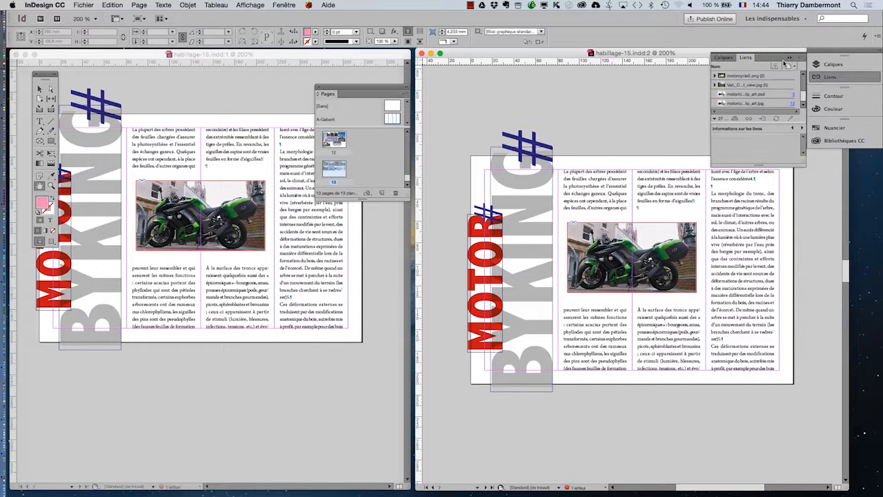
{"action": "left_click_drag", "start_coordinate": [407, 196], "coordinate": [412, 472]}
Step: Browse pages 8, 7, 6 and 4 in the second document window, finishing with page 5 displayed
{"action": "double_click", "coordinate": [333, 304]}
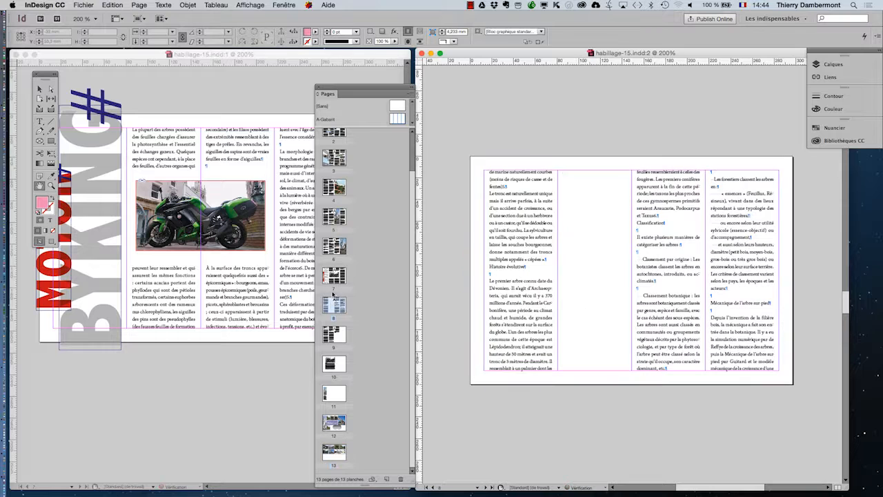
{"action": "double_click", "coordinate": [334, 276]}
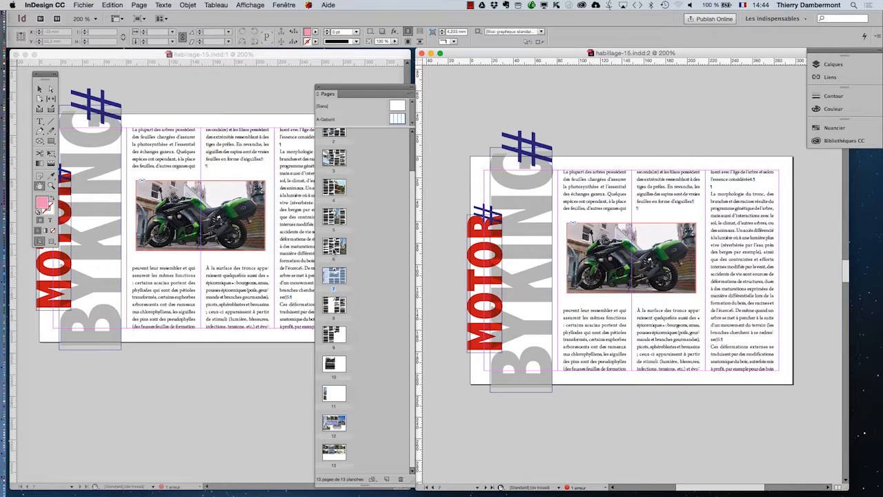
{"action": "double_click", "coordinate": [334, 252]}
{"action": "double_click", "coordinate": [334, 216]}
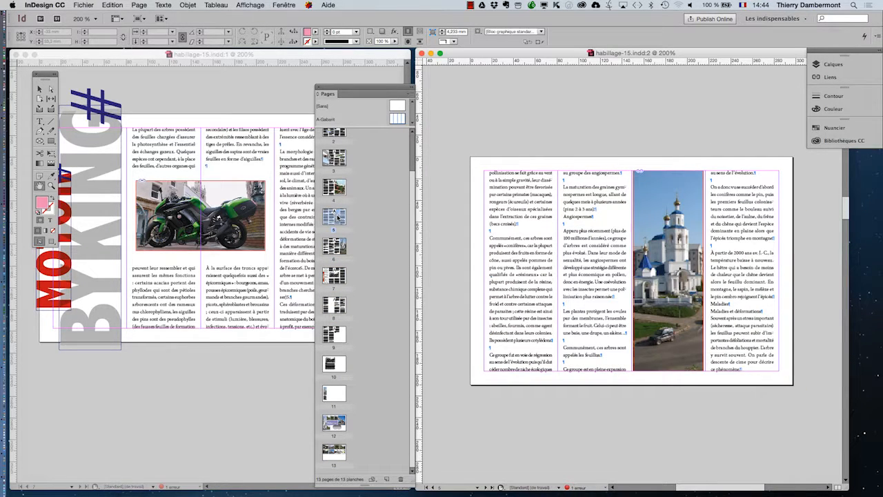
{"action": "double_click", "coordinate": [335, 186]}
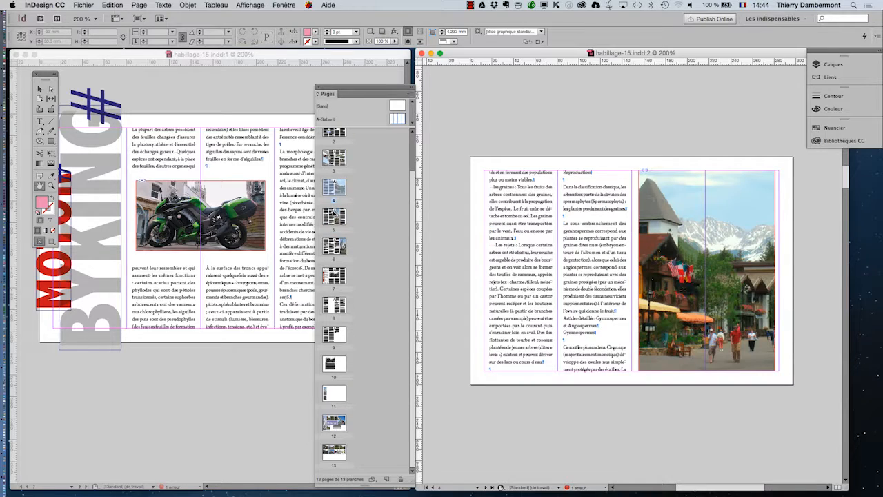
{"action": "double_click", "coordinate": [335, 216]}
Step: Enlarge the Pages panel's master section, open the A-Gabarit master in the first window, and move the floating panels clear of it
{"action": "left_click_drag", "start_coordinate": [319, 83], "coordinate": [368, 71]}
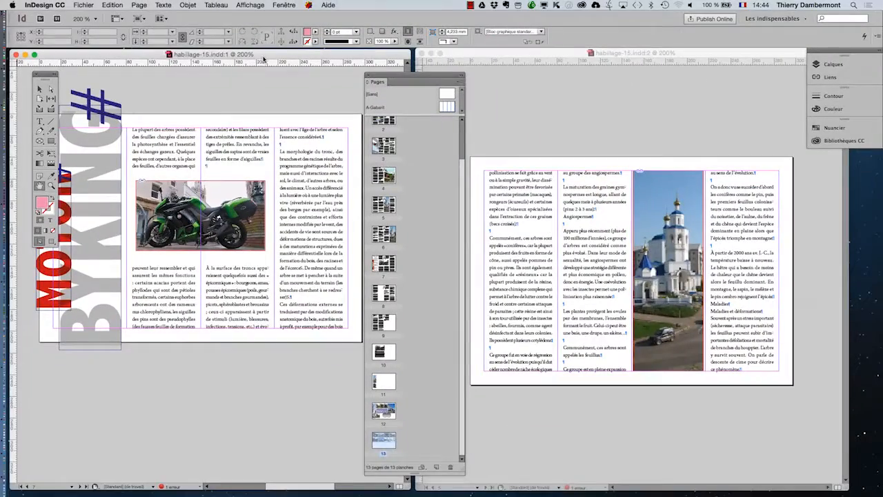
{"action": "left_click_drag", "start_coordinate": [420, 115], "coordinate": [420, 147]}
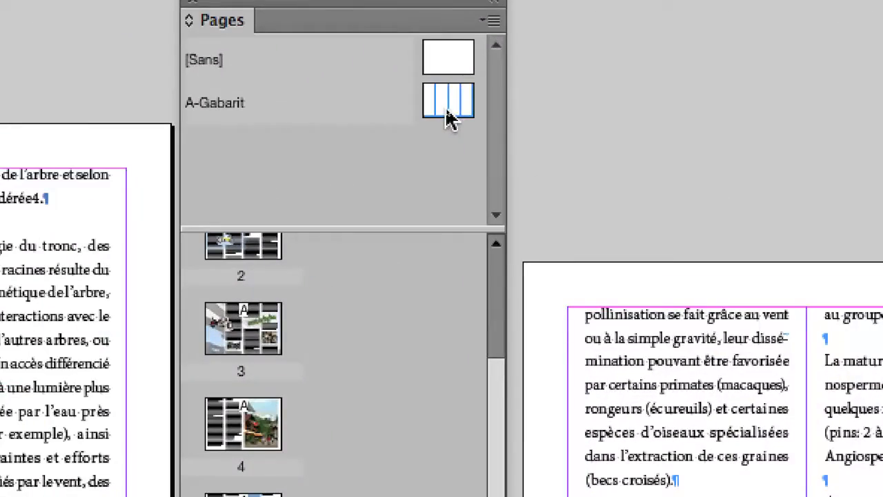
{"action": "double_click", "coordinate": [447, 116]}
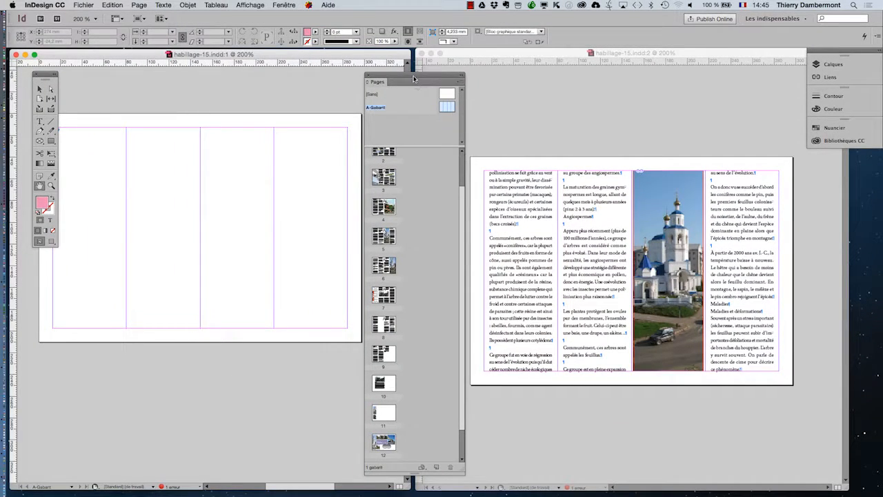
{"action": "left_click_drag", "start_coordinate": [414, 78], "coordinate": [421, 78]}
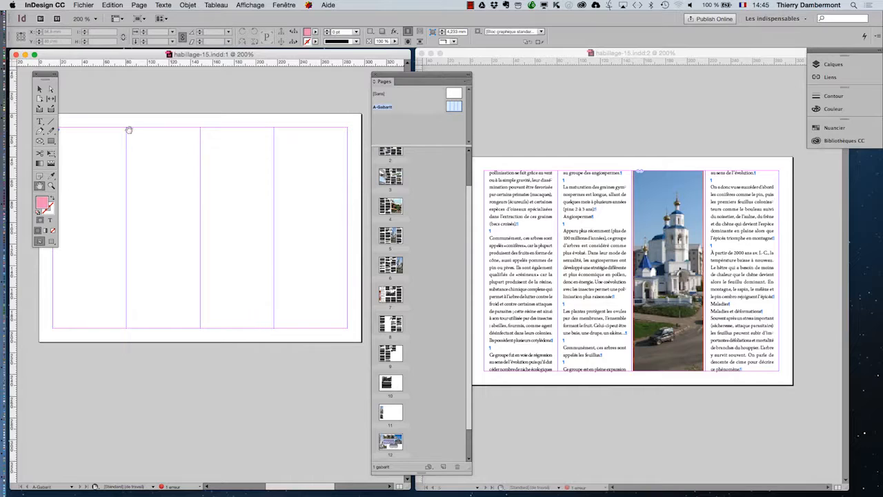
{"action": "left_click_drag", "start_coordinate": [46, 74], "coordinate": [30, 74]}
Step: Examine the linked text frames that fill the four columns of the A-Gabarit master
{"action": "left_click", "coordinate": [23, 88]}
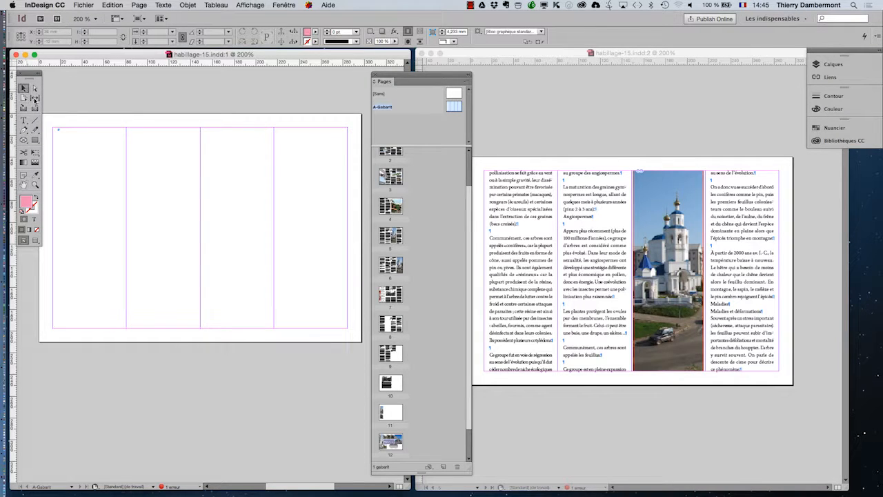
{"action": "key", "text": "super+a"}
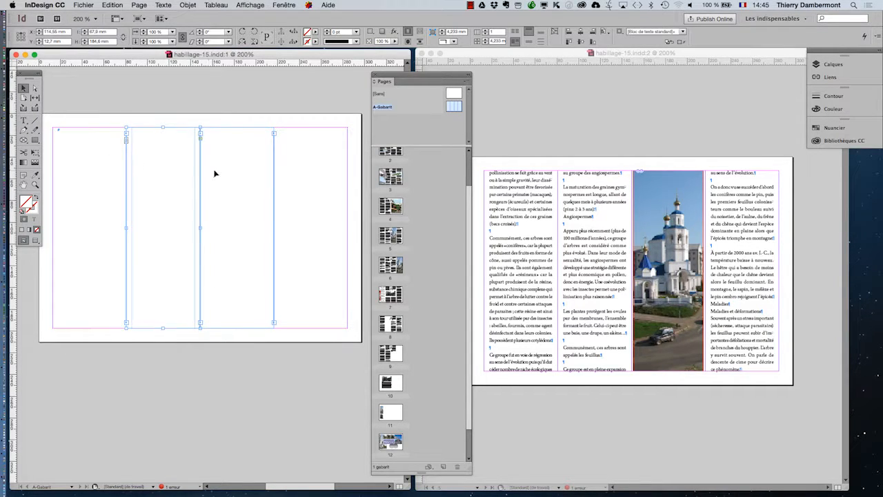
{"action": "left_click", "coordinate": [253, 182]}
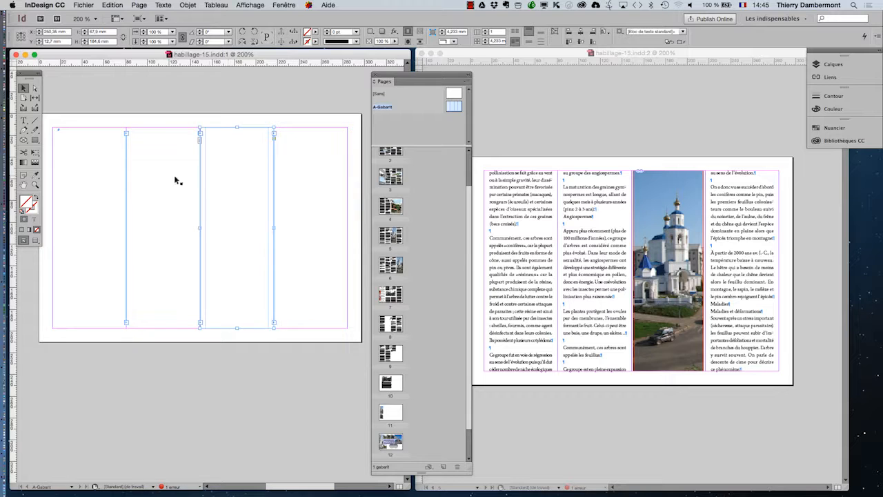
{"action": "left_click", "coordinate": [100, 180]}
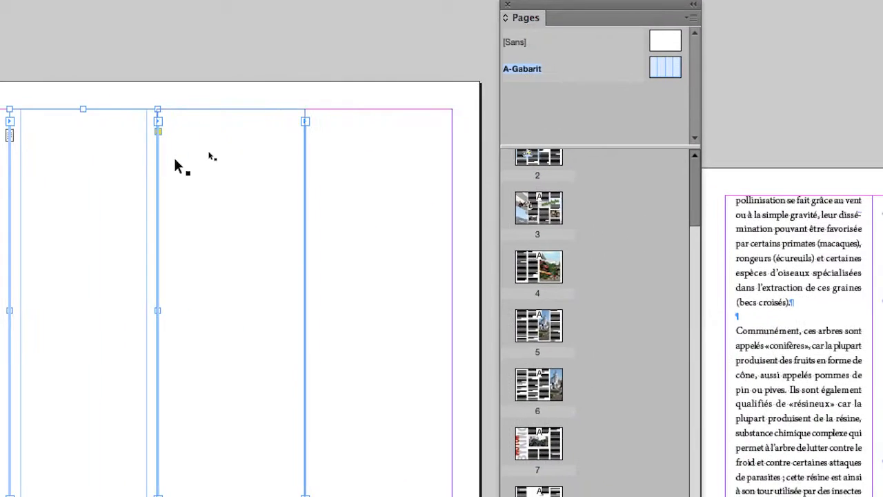
{"action": "left_click", "coordinate": [253, 167]}
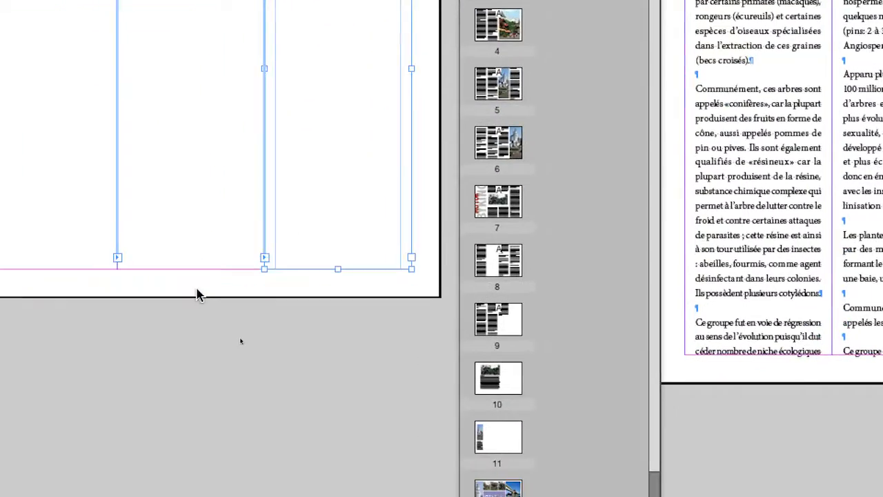
{"action": "left_click", "coordinate": [197, 293]}
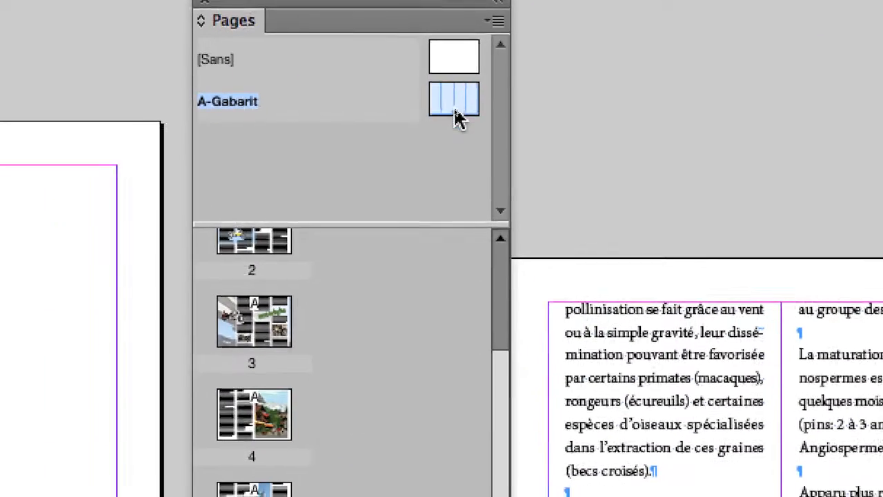
{"action": "left_click_drag", "start_coordinate": [452, 114], "coordinate": [21, 246]}
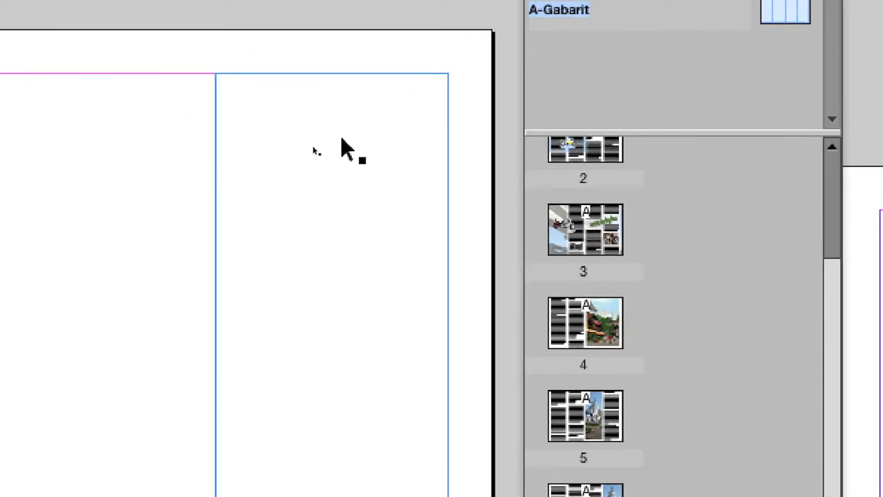
{"action": "left_click_drag", "start_coordinate": [345, 148], "coordinate": [479, 118]}
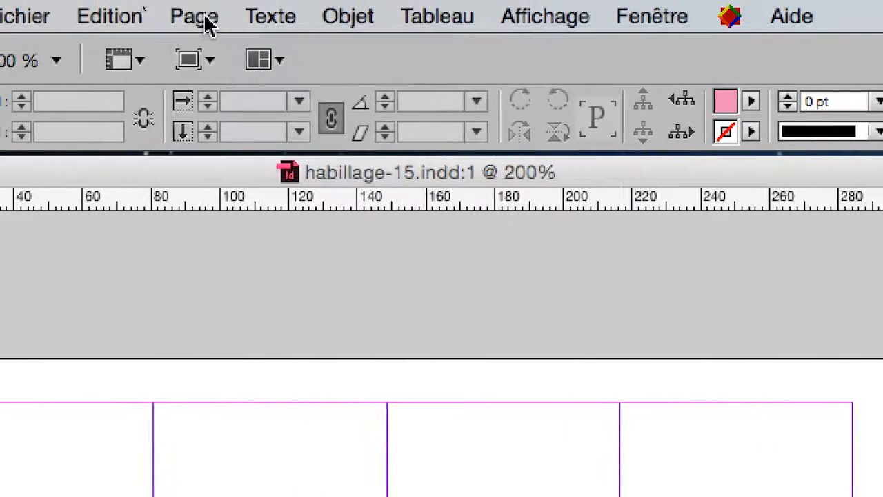
Step: In the master's margin and column settings, enable layout adjustment and set the top and bottom margins to 20 mm
{"action": "left_click", "coordinate": [200, 18]}
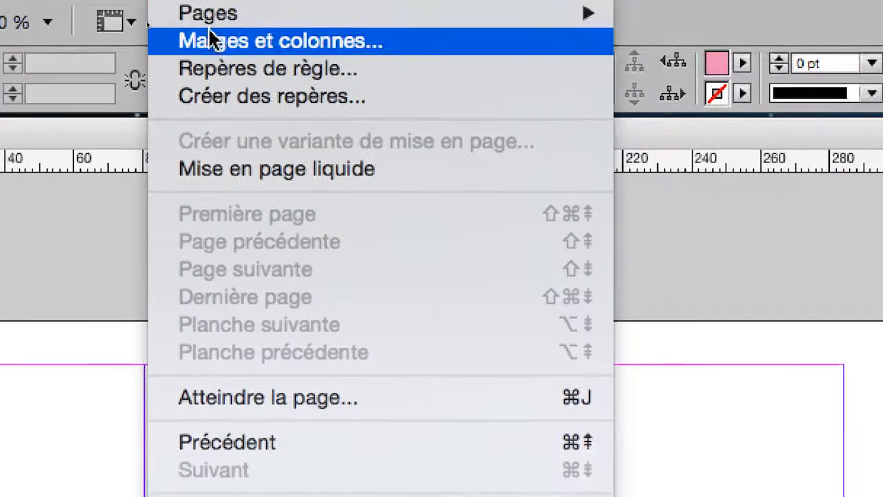
{"action": "left_click", "coordinate": [207, 34]}
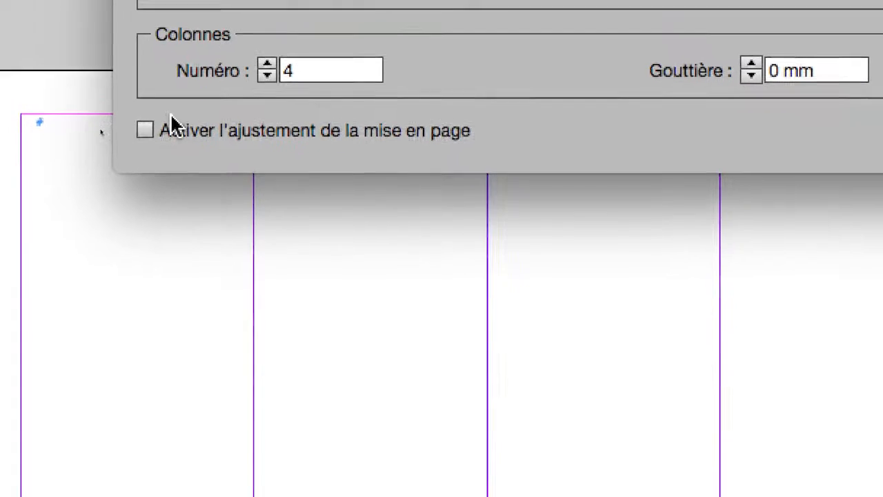
{"action": "left_click", "coordinate": [172, 134]}
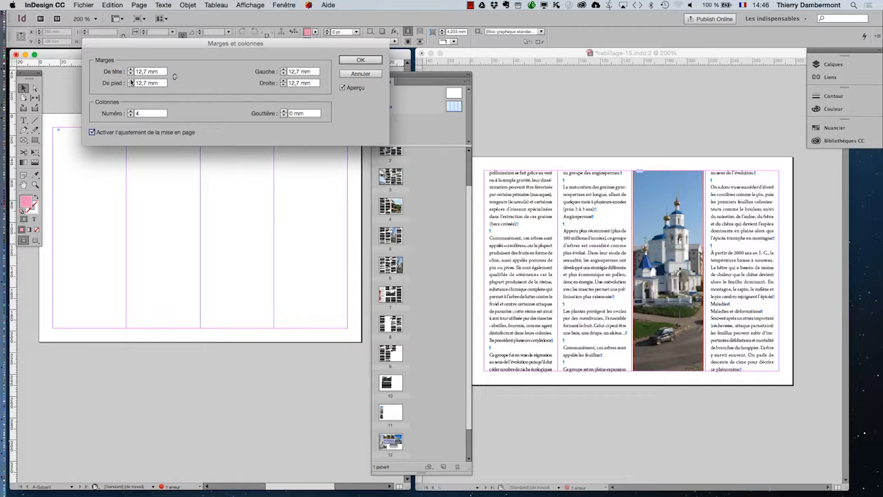
{"action": "left_click", "coordinate": [131, 81], "text": "shift"}
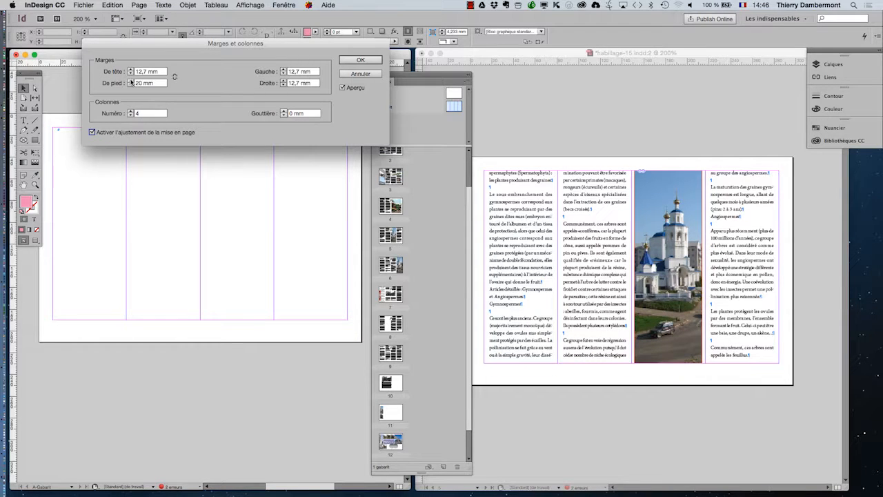
{"action": "left_click", "coordinate": [131, 70], "text": "shift"}
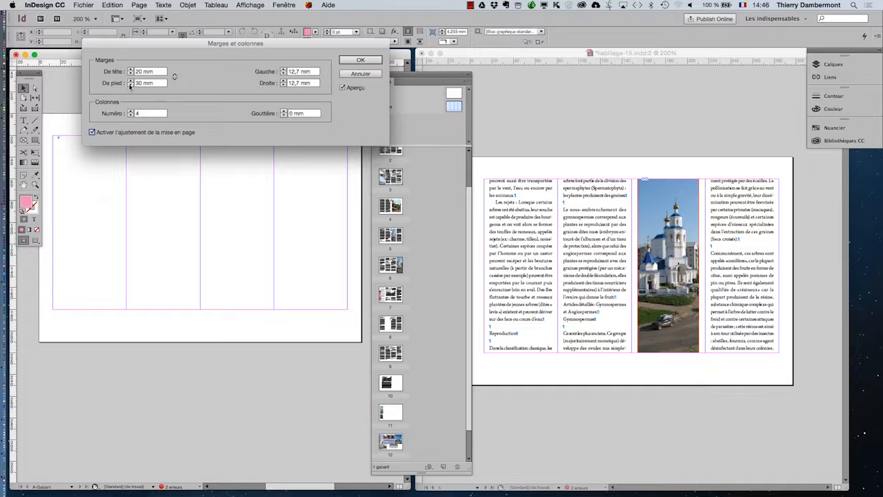
Step: Adjust the master's bottom margin to 23 mm with the preview on, and apply the settings
{"action": "left_click", "coordinate": [130, 85]}
{"action": "left_click", "coordinate": [131, 85]}
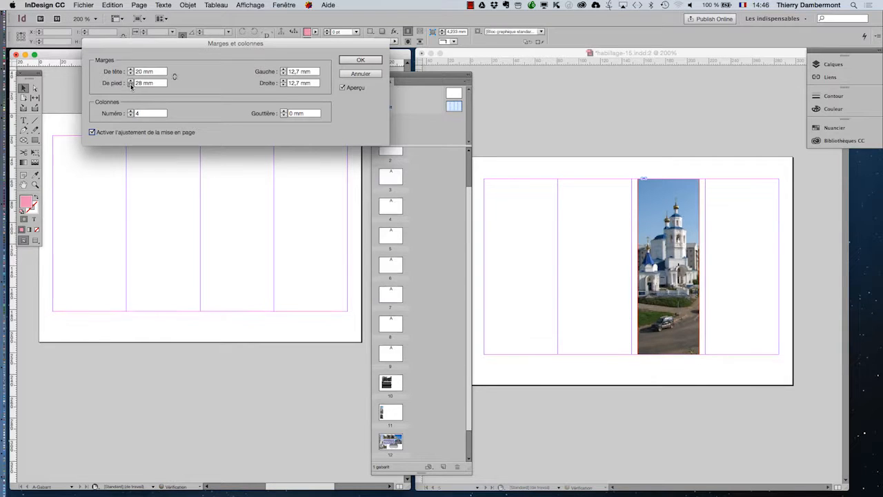
{"action": "left_click", "coordinate": [130, 86]}
{"action": "left_click", "coordinate": [130, 86]}
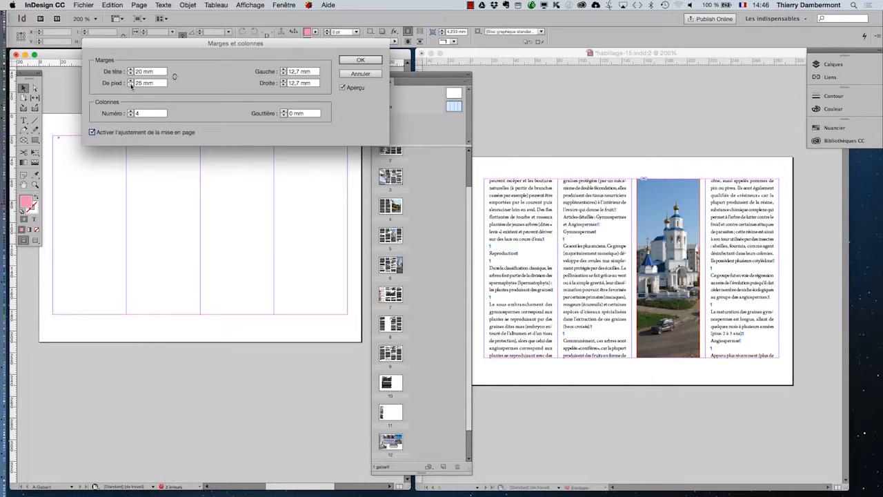
{"action": "left_click", "coordinate": [130, 85]}
{"action": "left_click", "coordinate": [131, 85]}
{"action": "left_click", "coordinate": [131, 85]}
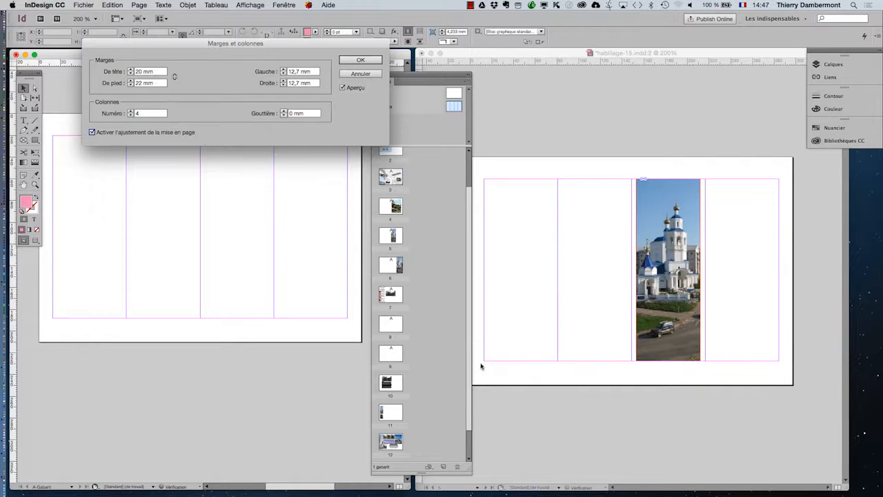
{"action": "left_click", "coordinate": [131, 80]}
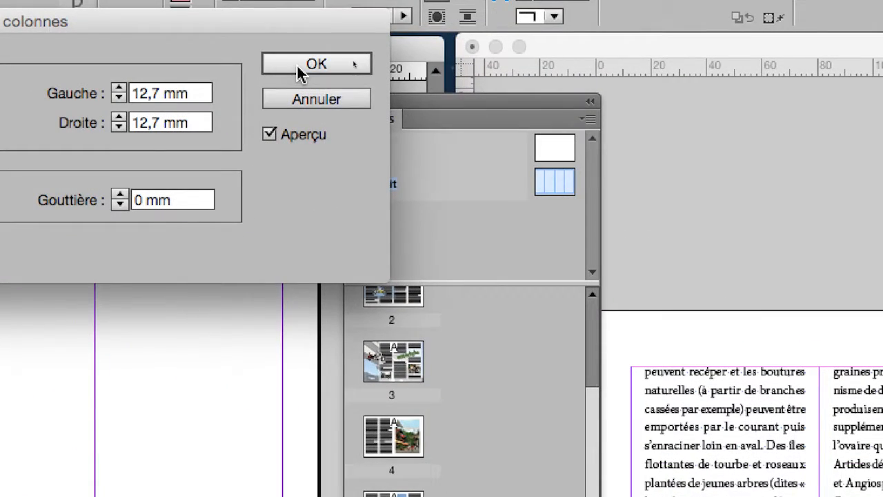
{"action": "left_click", "coordinate": [314, 64]}
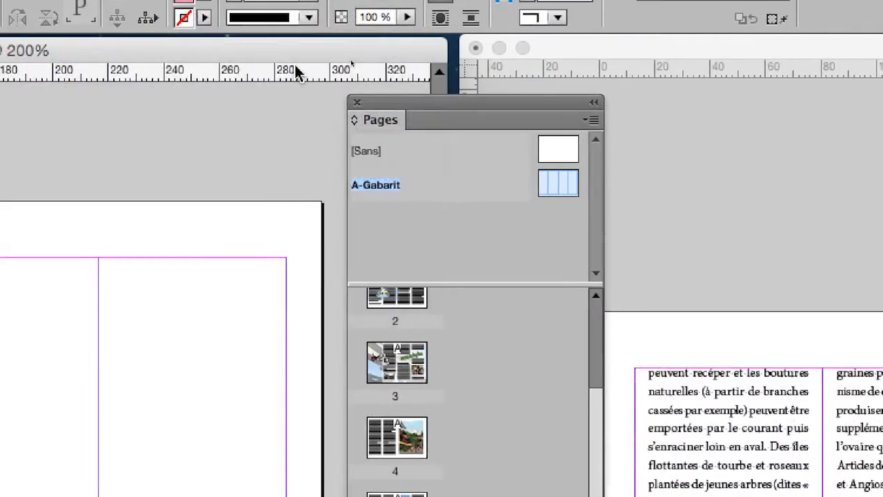
Step: Select all four linked text frames on the master and shorten them from the bottom edge to 147 mm high
{"action": "left_click_drag", "start_coordinate": [124, 256], "coordinate": [615, 221]}
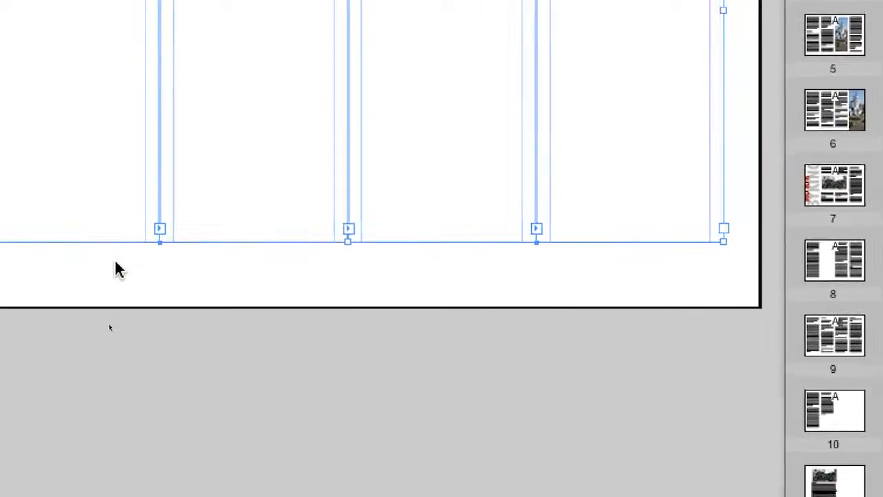
{"action": "left_click", "coordinate": [42, 289]}
{"action": "left_click_drag", "start_coordinate": [65, 258], "coordinate": [215, 232]}
{"action": "left_click_drag", "start_coordinate": [169, 255], "coordinate": [566, 244]}
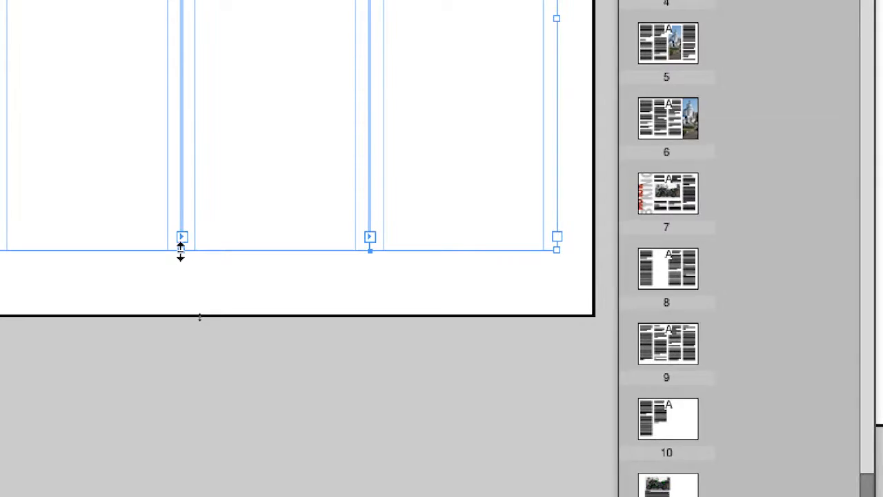
{"action": "mouse_move", "coordinate": [181, 253]}
{"action": "left_mouse_down"}
{"action": "mouse_move", "coordinate": [179, 231]}
{"action": "mouse_move", "coordinate": [184, 238]}
{"action": "left_mouse_up"}
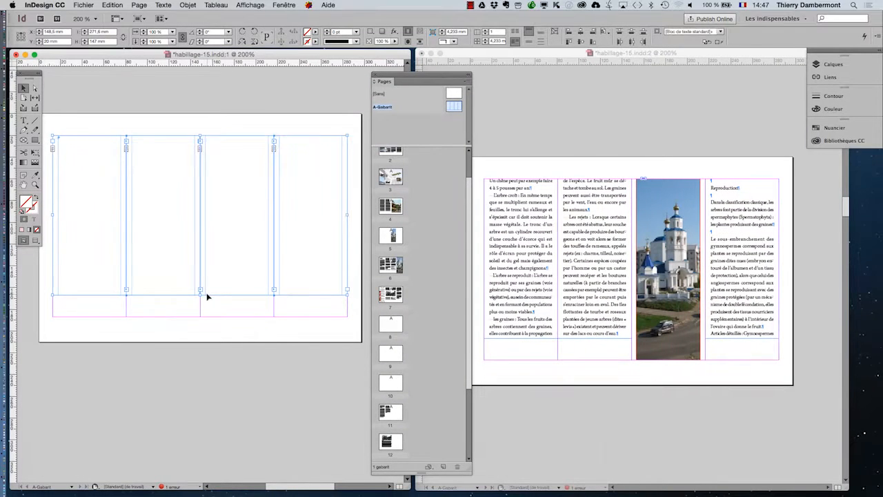
Step: Extend the four text frames back down to the bottom margin, keep their top edge on the top margin, and deselect them
{"action": "left_click_drag", "start_coordinate": [199, 294], "coordinate": [199, 316]}
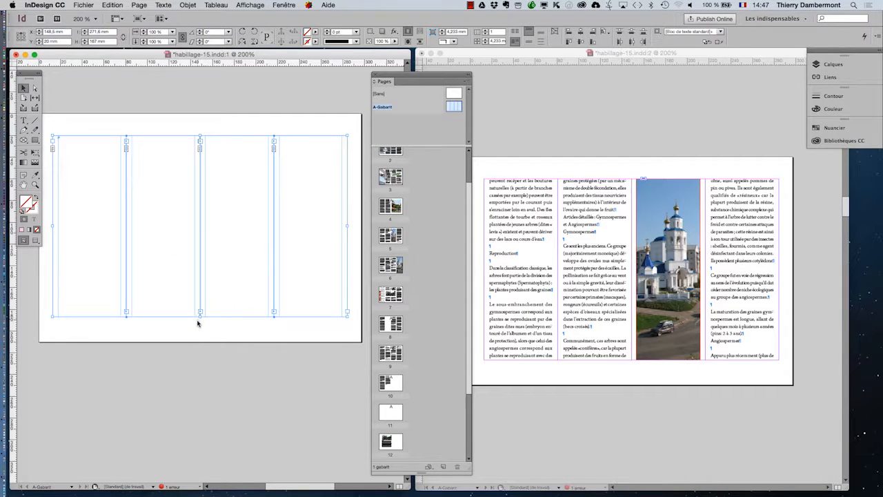
{"action": "mouse_move", "coordinate": [200, 135]}
{"action": "left_mouse_down"}
{"action": "mouse_move", "coordinate": [200, 170]}
{"action": "mouse_move", "coordinate": [200, 138]}
{"action": "left_mouse_up"}
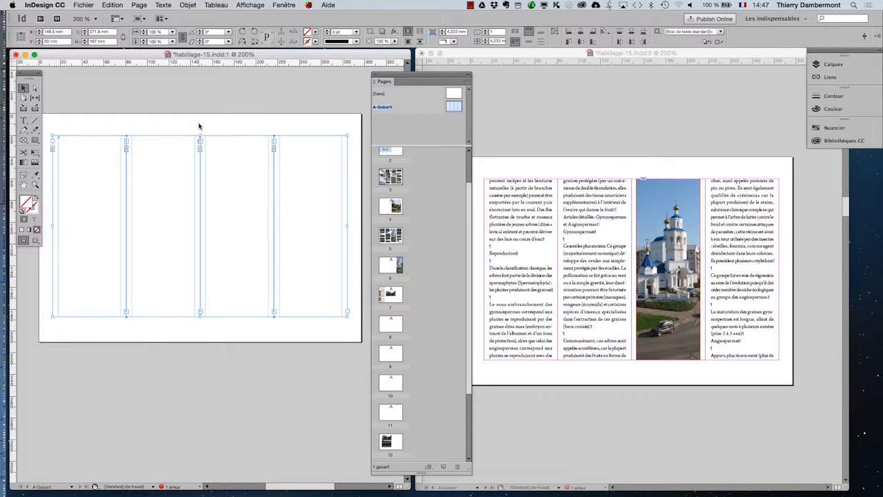
{"action": "left_click", "coordinate": [183, 341]}
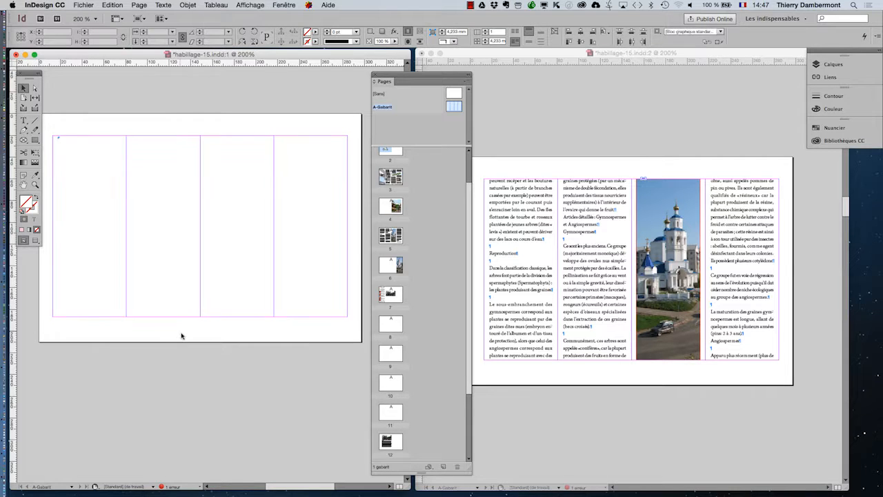
Step: Select each of the master's four linked text frames in turn to inspect their extents, and deselect them
{"action": "left_click", "coordinate": [101, 290]}
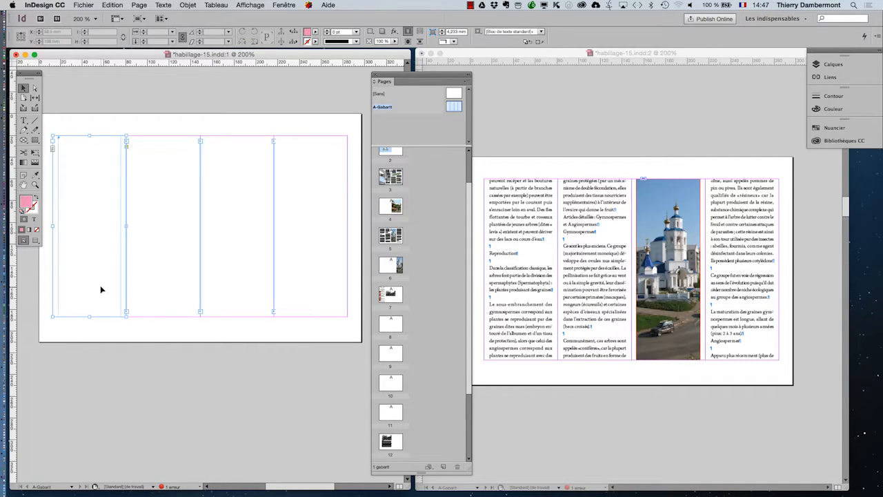
{"action": "left_click", "coordinate": [151, 293]}
{"action": "left_click", "coordinate": [230, 299]}
{"action": "left_click", "coordinate": [312, 301]}
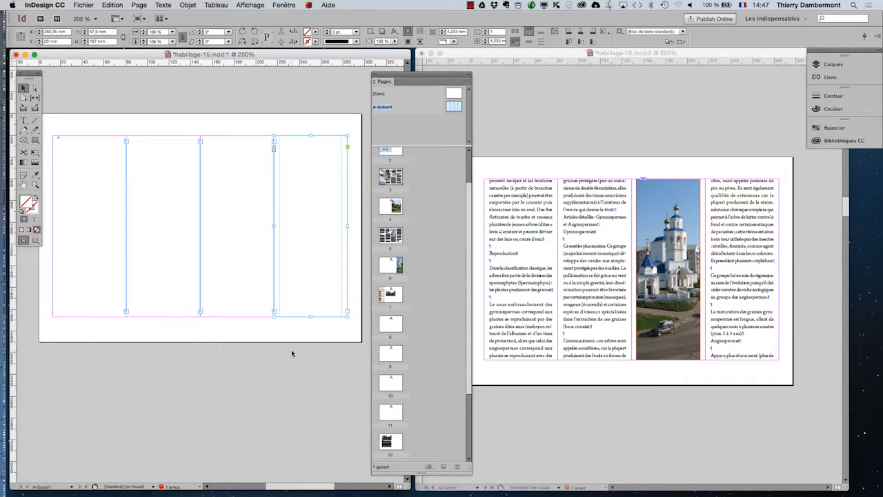
{"action": "left_click", "coordinate": [289, 353]}
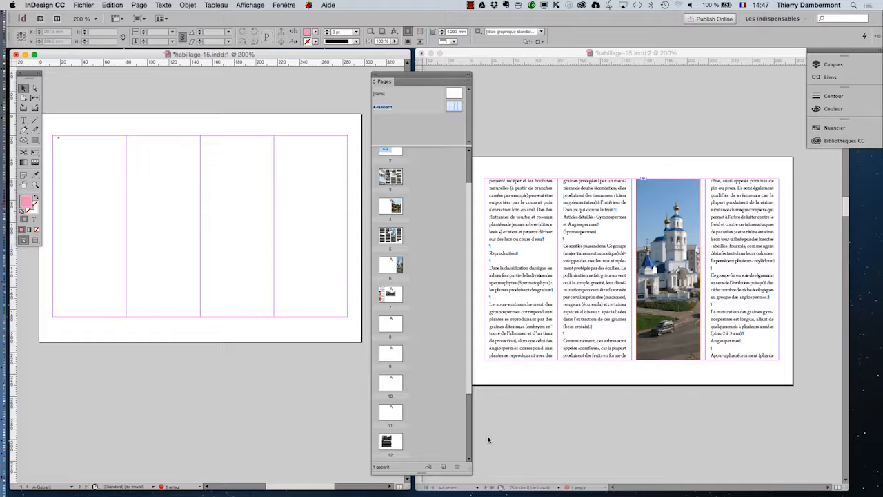
Step: Review the master's margin and column settings with the preview on, and close them without changing anything
{"action": "left_click", "coordinate": [140, 5]}
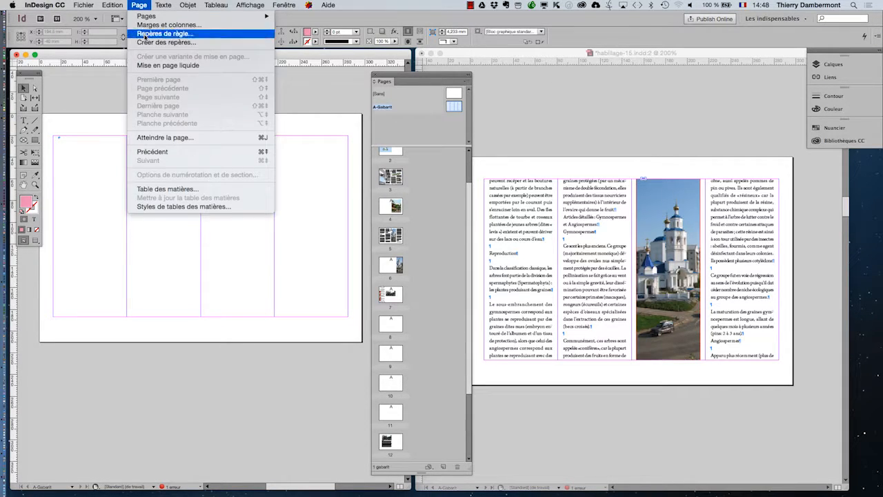
{"action": "left_click", "coordinate": [148, 26]}
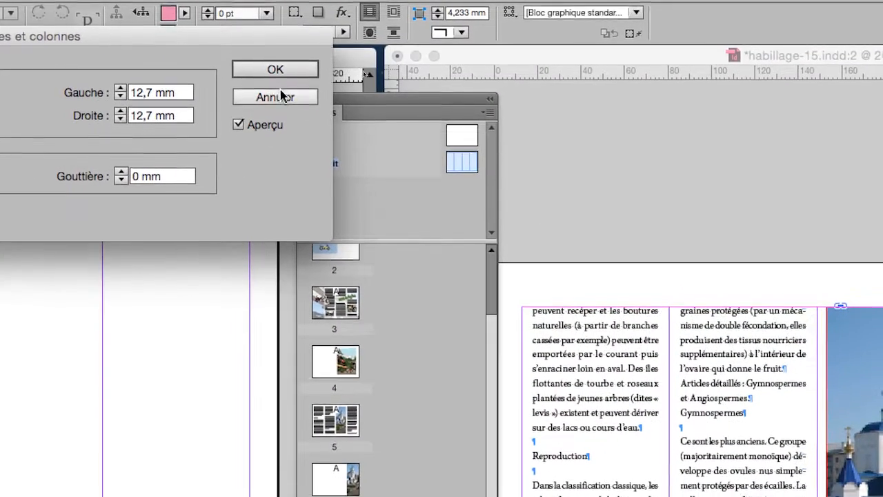
{"action": "left_click", "coordinate": [614, 15]}
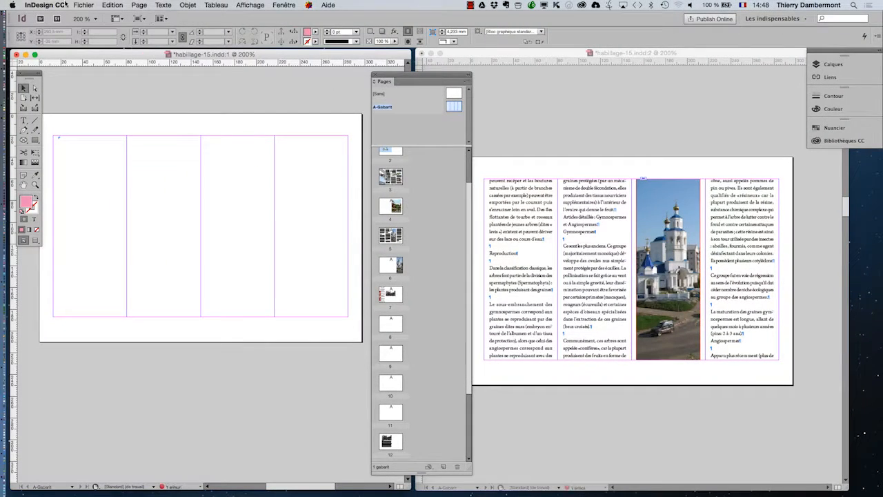
Step: Open the Liquid Layout options for the A-Gabarit master, move them clear of the columns, and close them after reviewing the page rule
{"action": "left_click", "coordinate": [138, 5]}
{"action": "left_click", "coordinate": [167, 65]}
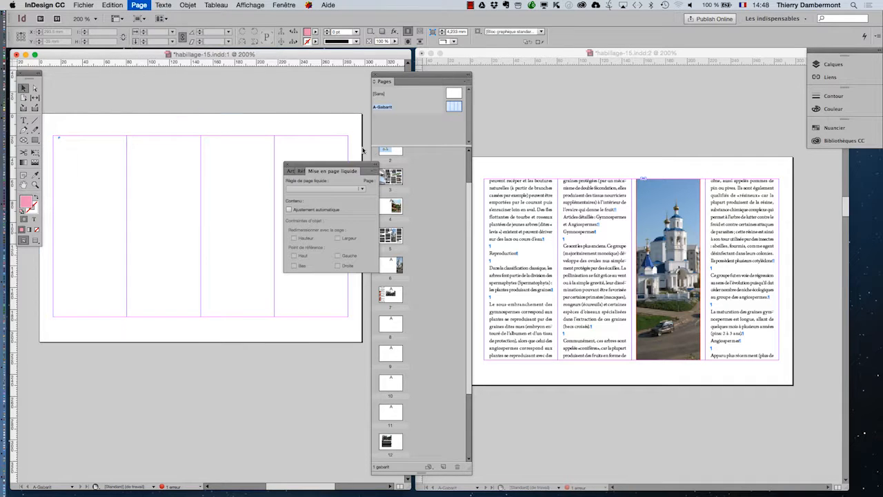
{"action": "left_click_drag", "start_coordinate": [332, 169], "coordinate": [242, 86]}
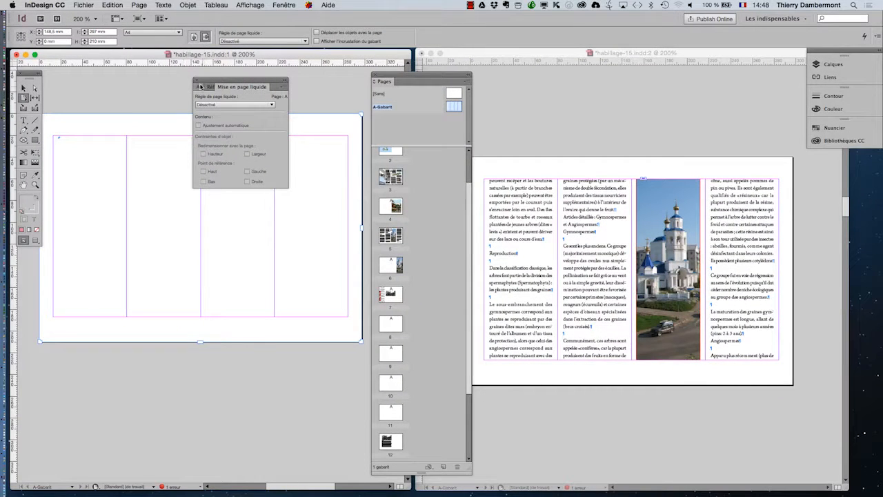
{"action": "left_click", "coordinate": [142, 62]}
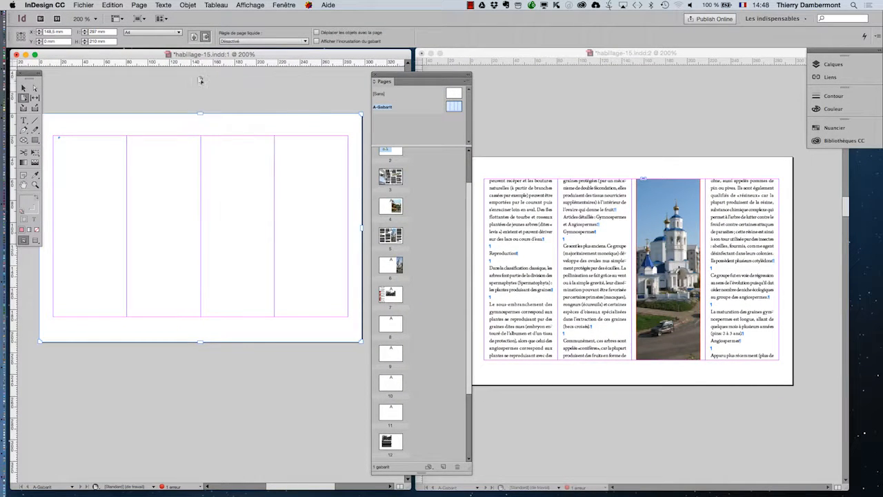
Step: Examine document pages 5 to 12 in the second window, checking how text frames and images fit the adjusted margins
{"action": "left_click", "coordinate": [533, 431]}
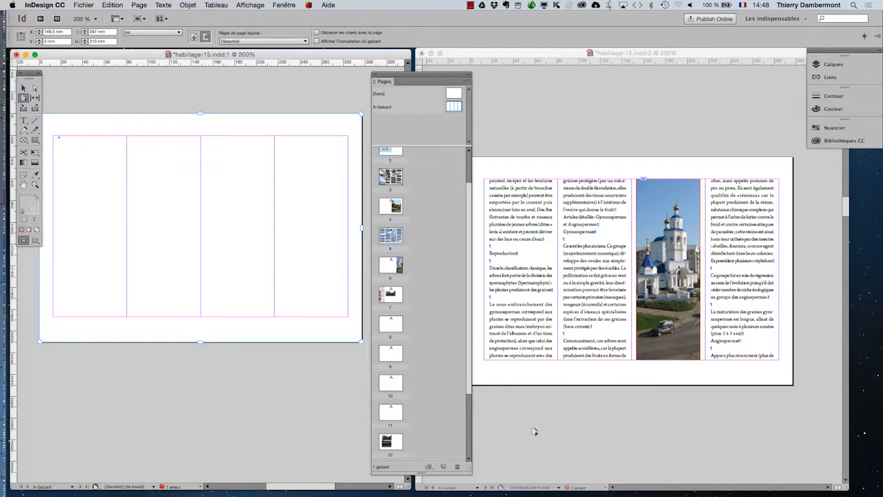
{"action": "scroll", "coordinate": [629, 313], "scroll_direction": "down", "scroll_amount": 5}
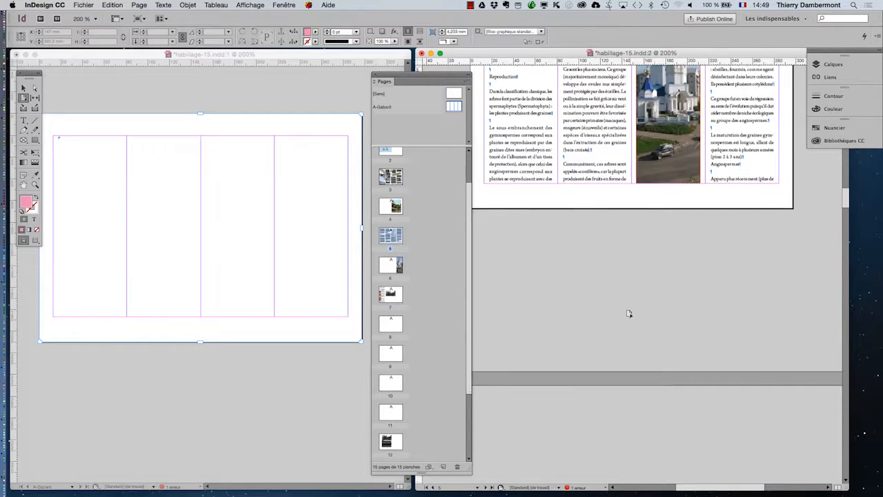
{"action": "scroll", "coordinate": [629, 313], "scroll_direction": "down", "scroll_amount": 8}
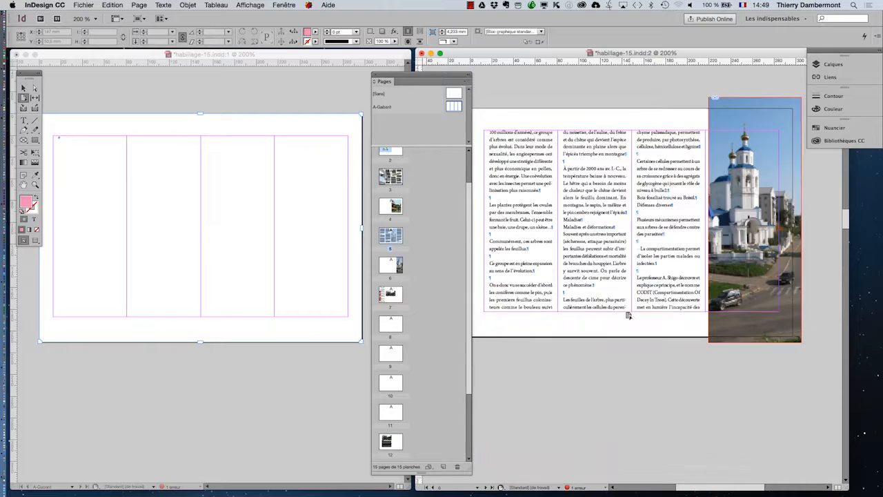
{"action": "scroll", "coordinate": [628, 315], "scroll_direction": "down", "scroll_amount": 12}
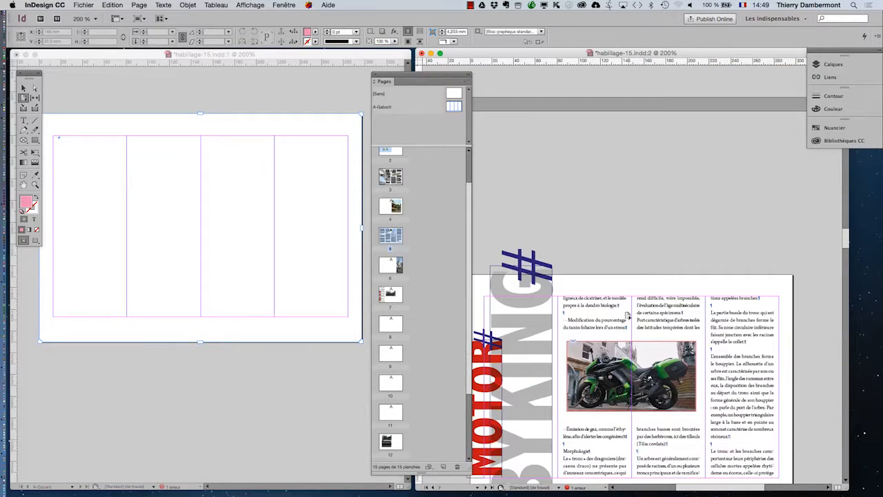
{"action": "scroll", "coordinate": [628, 315], "scroll_direction": "down", "scroll_amount": 10}
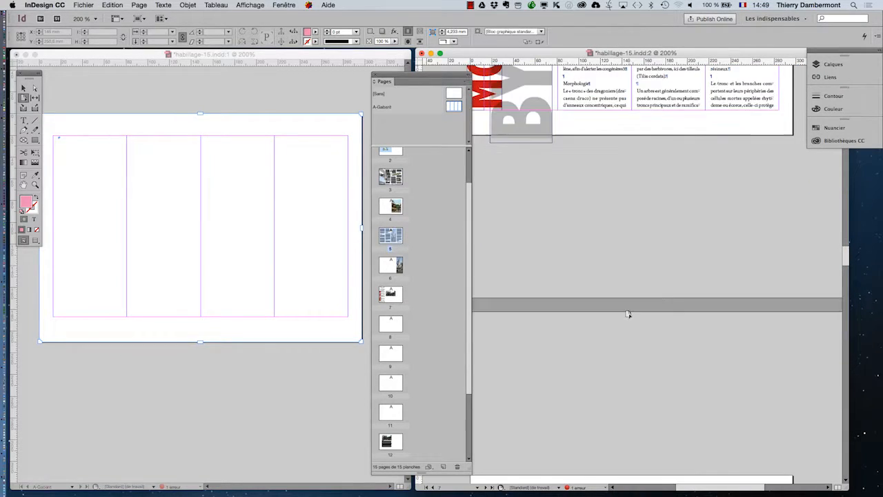
{"action": "scroll", "coordinate": [628, 315], "scroll_direction": "down", "scroll_amount": 10}
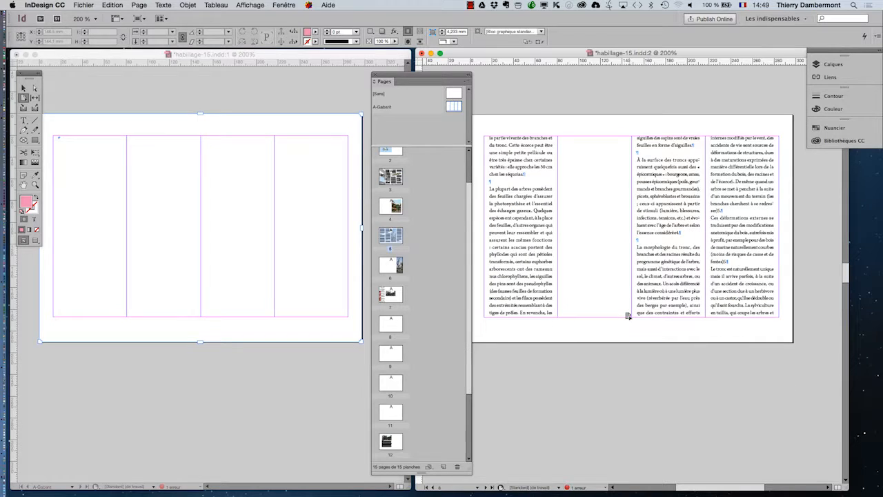
{"action": "scroll", "coordinate": [627, 315], "scroll_direction": "down", "scroll_amount": 3}
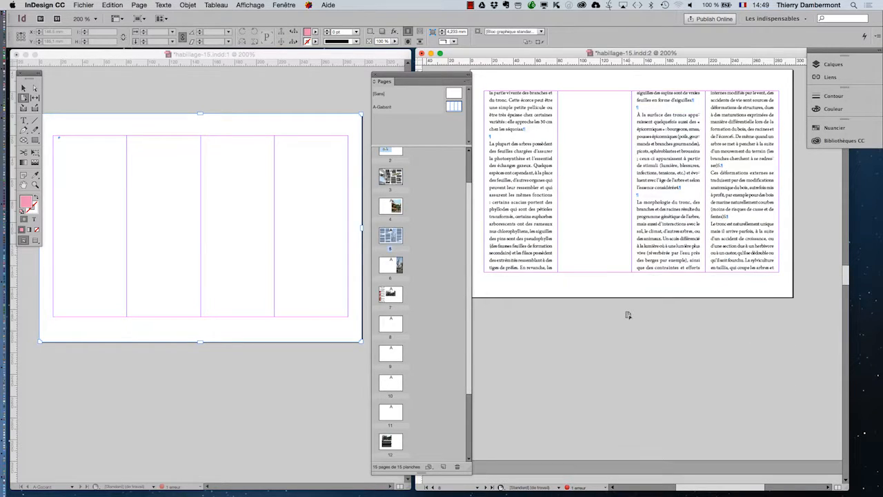
{"action": "scroll", "coordinate": [627, 315], "scroll_direction": "down", "scroll_amount": 10}
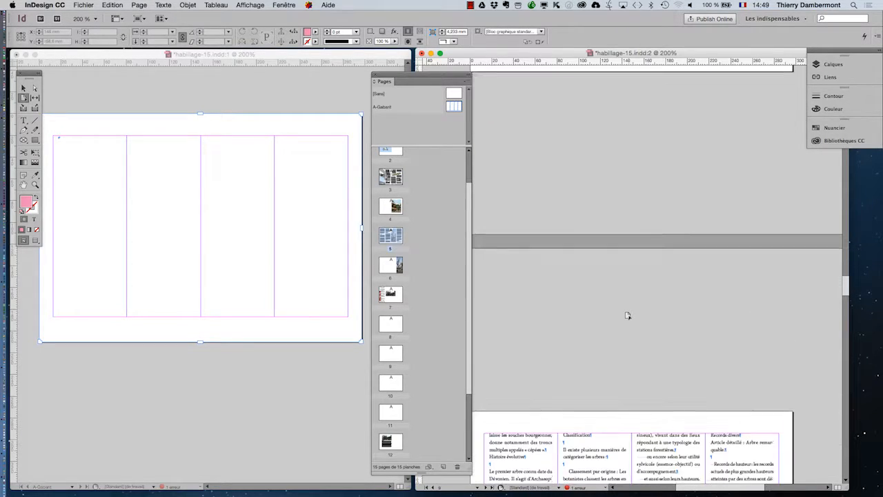
{"action": "scroll", "coordinate": [628, 315], "scroll_direction": "down", "scroll_amount": 10}
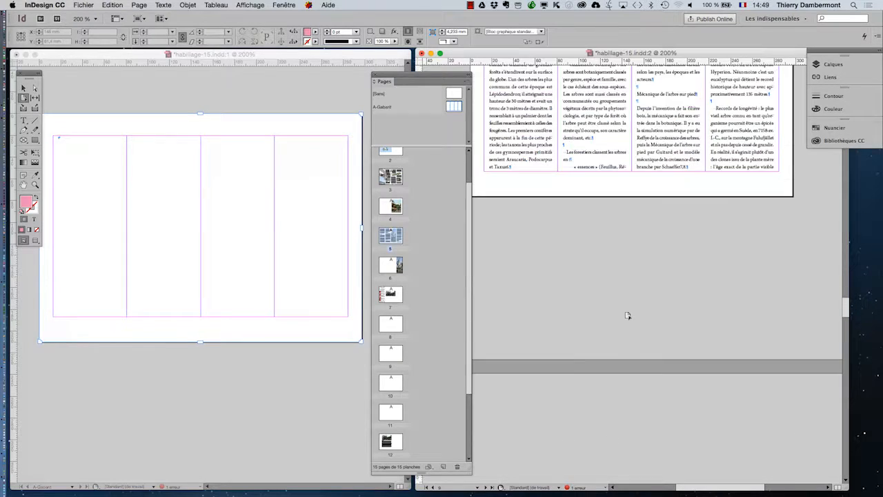
{"action": "scroll", "coordinate": [627, 315], "scroll_direction": "down", "scroll_amount": 15}
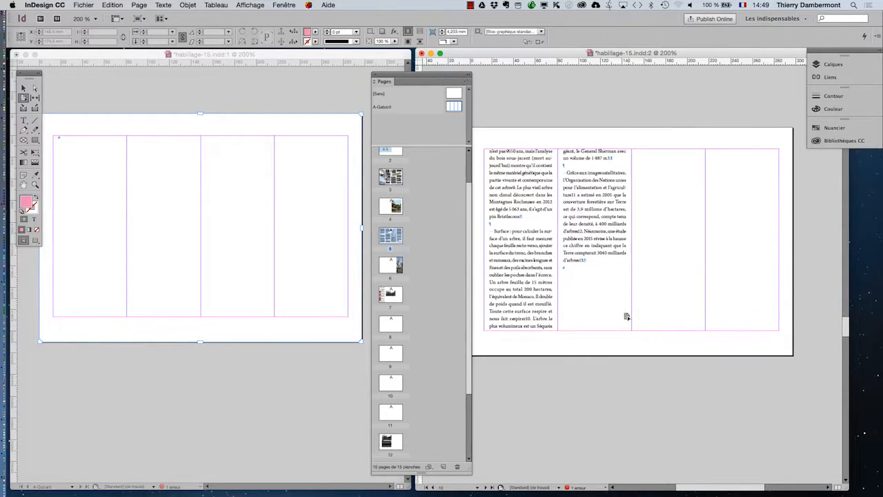
{"action": "scroll", "coordinate": [626, 316], "scroll_direction": "down", "scroll_amount": 15}
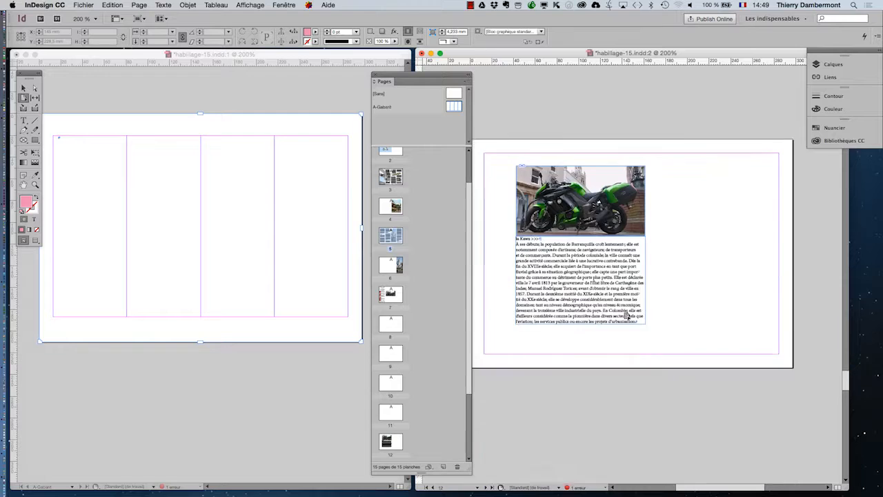
{"action": "scroll", "coordinate": [626, 315], "scroll_direction": "down", "scroll_amount": 15}
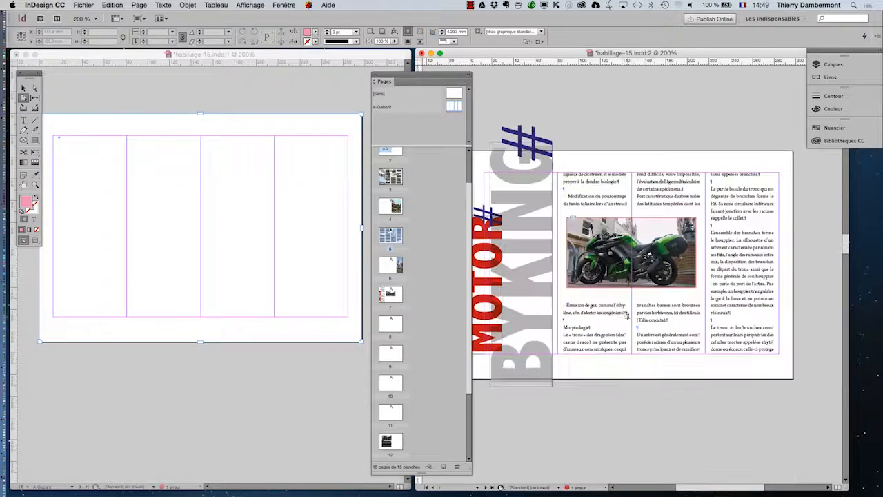
{"action": "scroll", "coordinate": [626, 316], "scroll_direction": "down", "scroll_amount": 15}
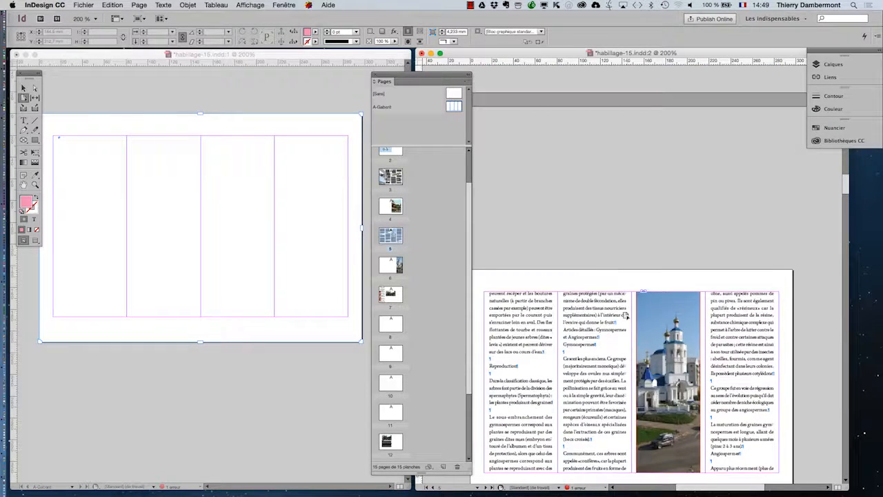